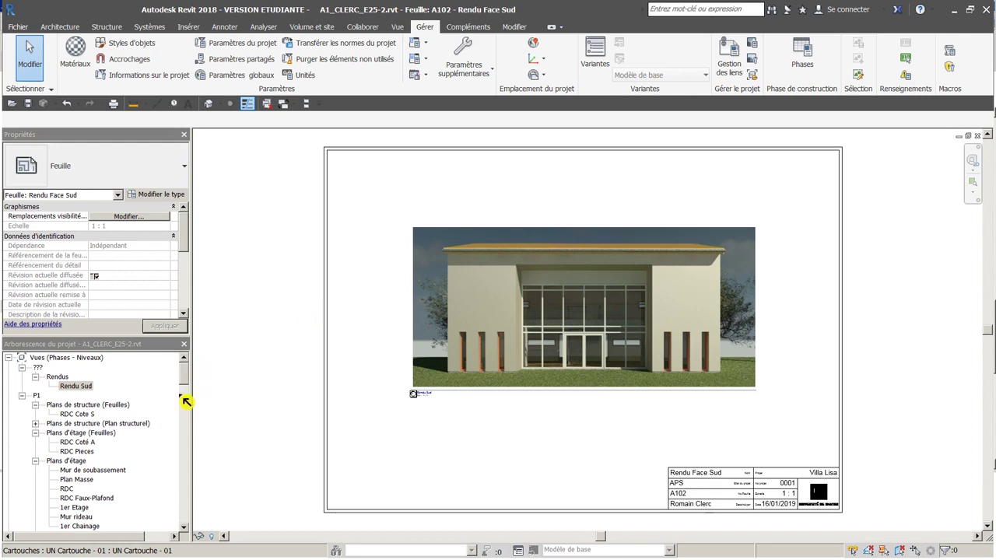
Step: Open the RDC Pieces floor plan view
{"action": "scroll", "coordinate": [191, 388], "scroll_direction": "down", "scroll_amount": 2}
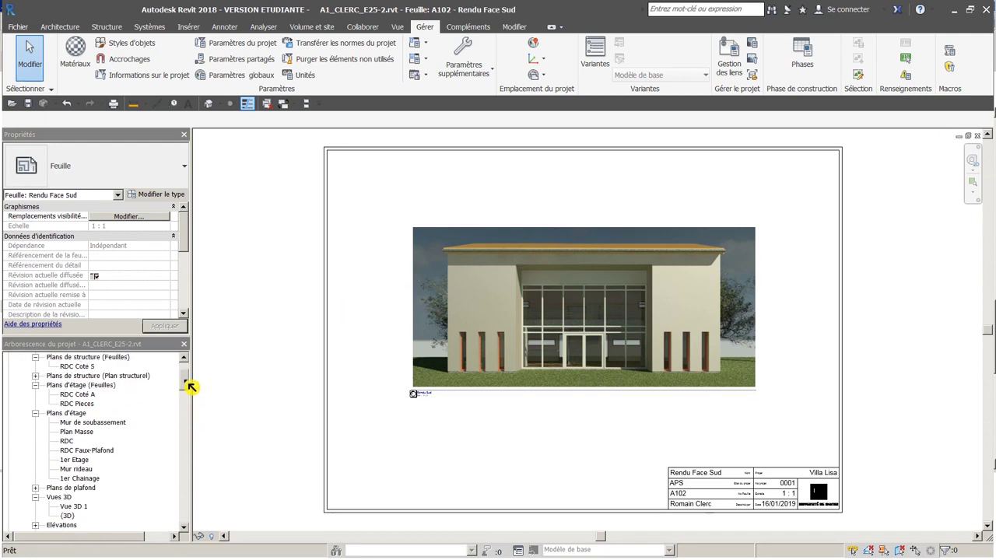
{"action": "scroll", "coordinate": [189, 382], "scroll_direction": "up", "scroll_amount": 2}
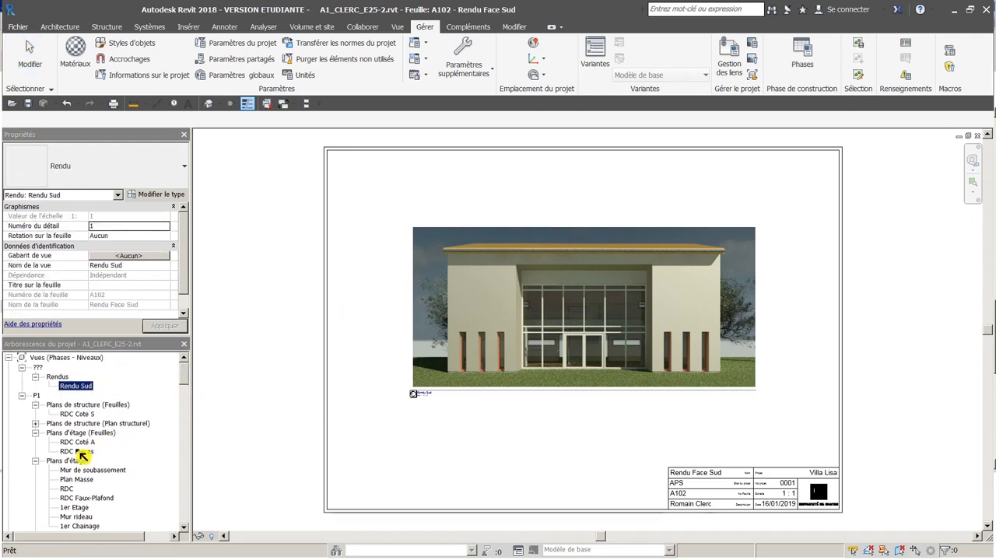
{"action": "left_click", "coordinate": [79, 452]}
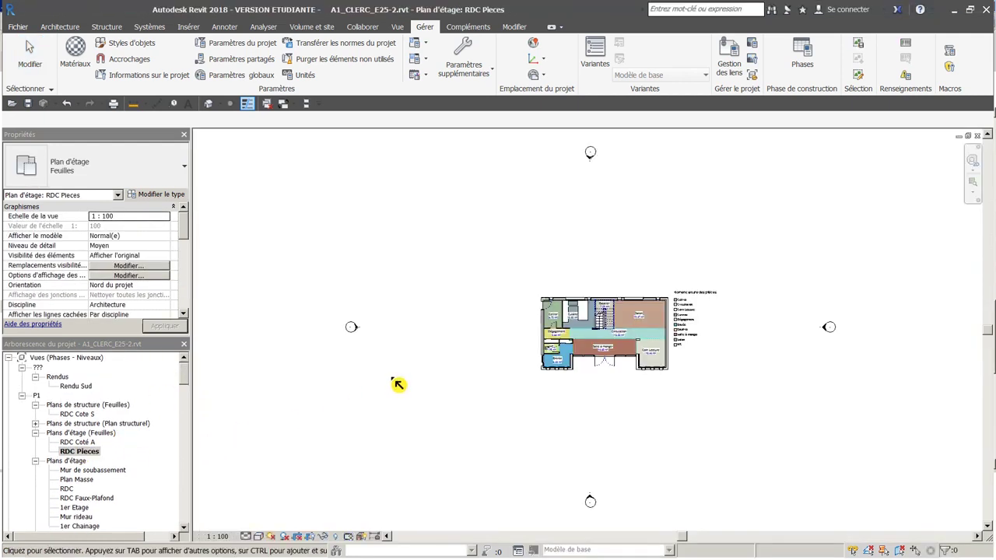
Step: Draw a walkthrough path from outside the Entrée, through the Salle à manger and Circulation, to the Cuisine, and finish it
{"action": "middle_click_drag", "start_coordinate": [683, 412], "coordinate": [545, 423]}
{"action": "scroll", "coordinate": [502, 418], "scroll_direction": "up", "scroll_amount": 3}
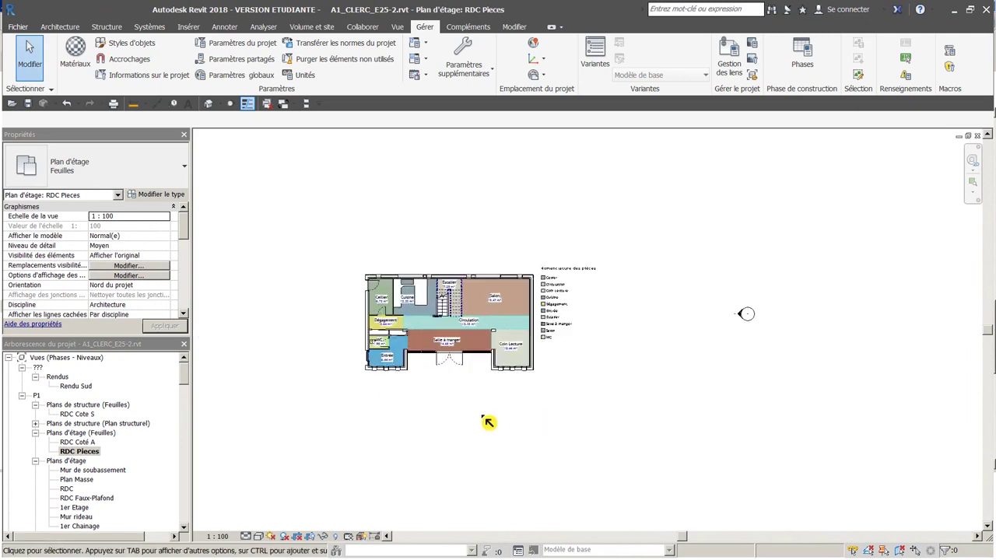
{"action": "scroll", "coordinate": [471, 455], "scroll_direction": "up", "scroll_amount": 2}
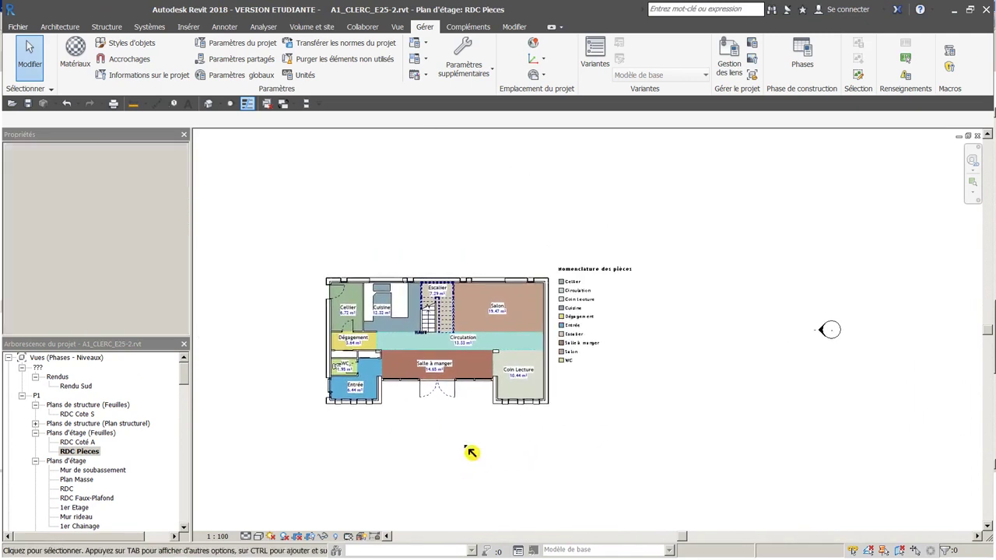
{"action": "middle_click_drag", "start_coordinate": [453, 445], "coordinate": [470, 459]}
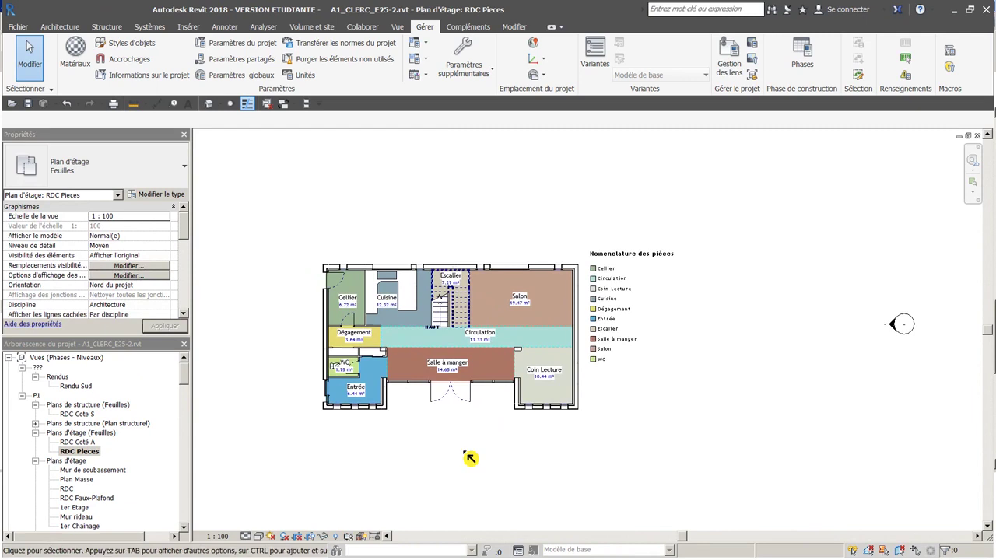
{"action": "left_click", "coordinate": [221, 104]}
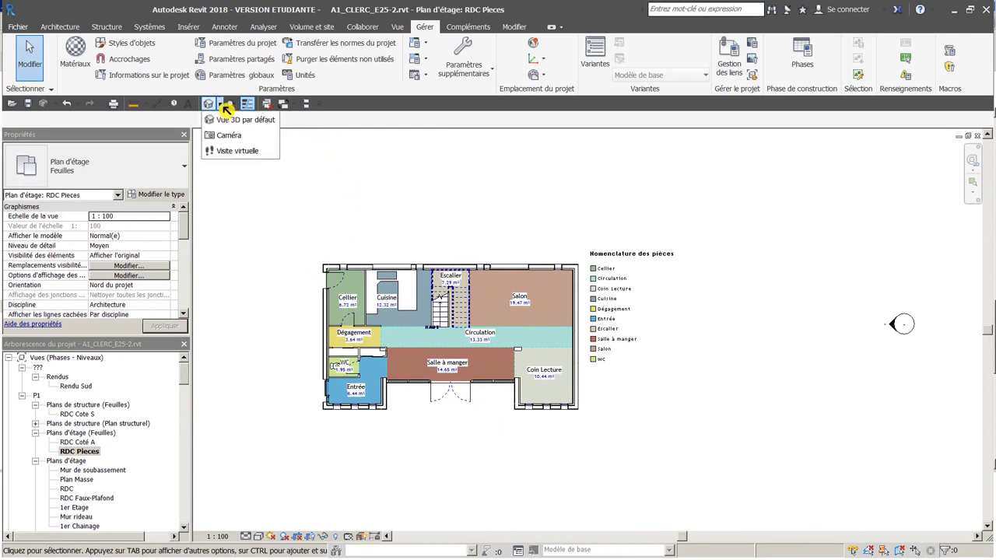
{"action": "left_click", "coordinate": [242, 154]}
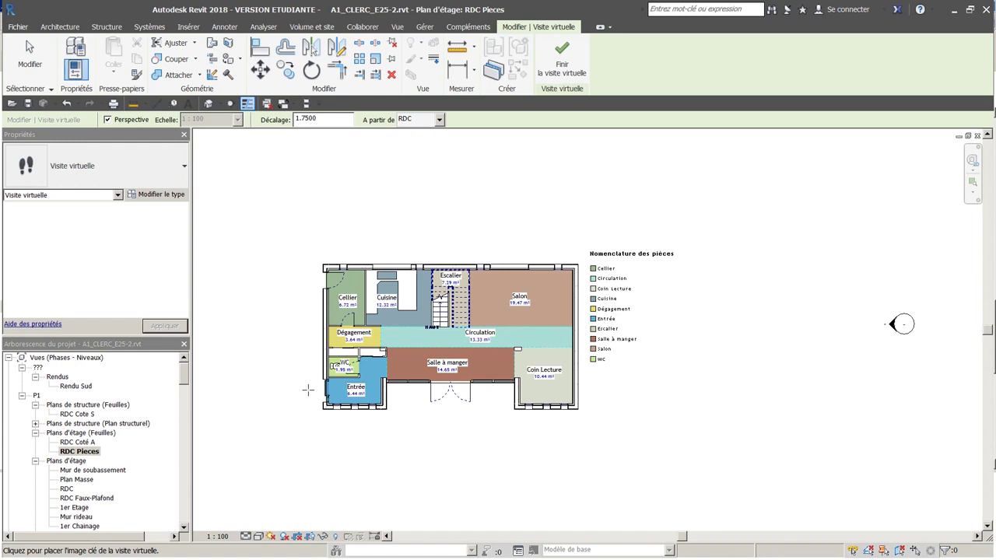
{"action": "left_click", "coordinate": [267, 391]}
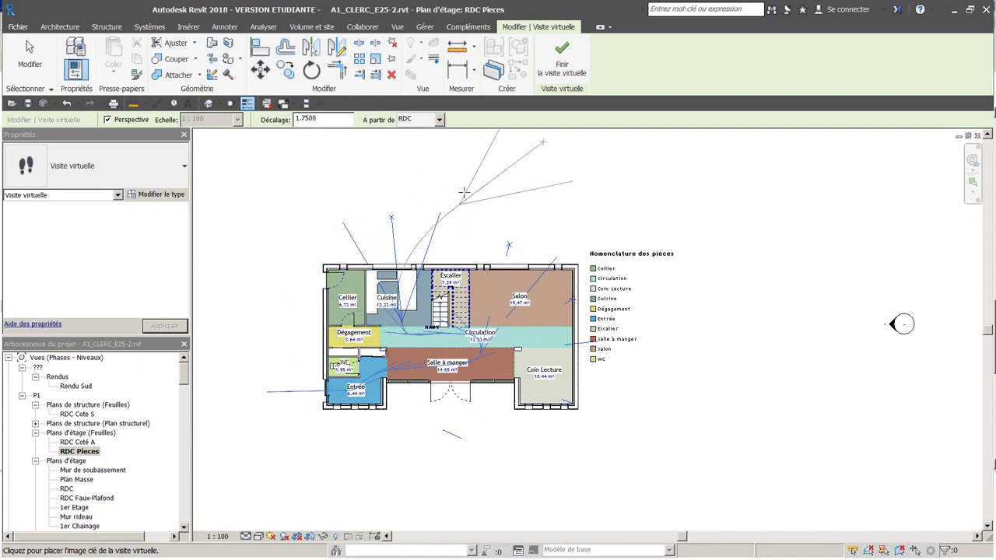
{"action": "left_click", "coordinate": [569, 72]}
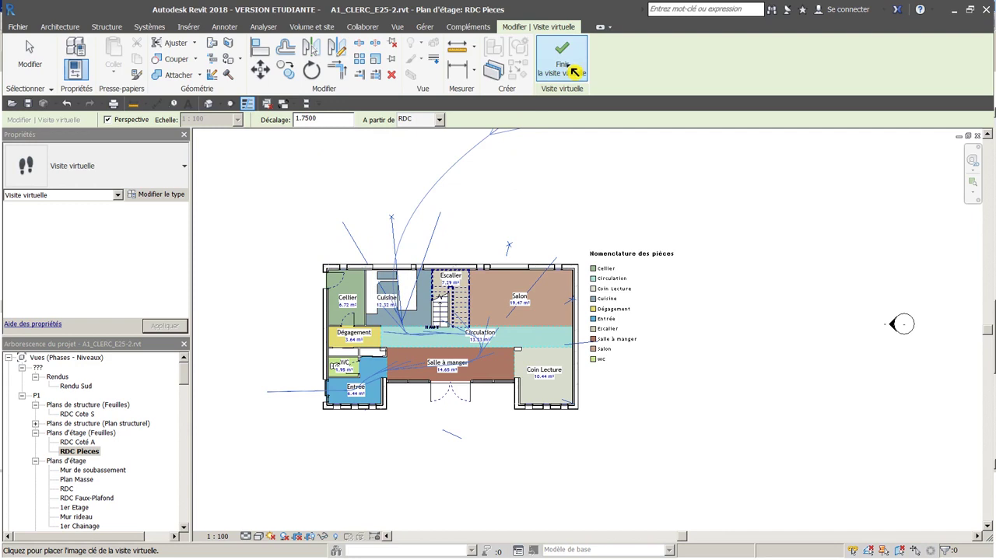
{"action": "left_click", "coordinate": [573, 72]}
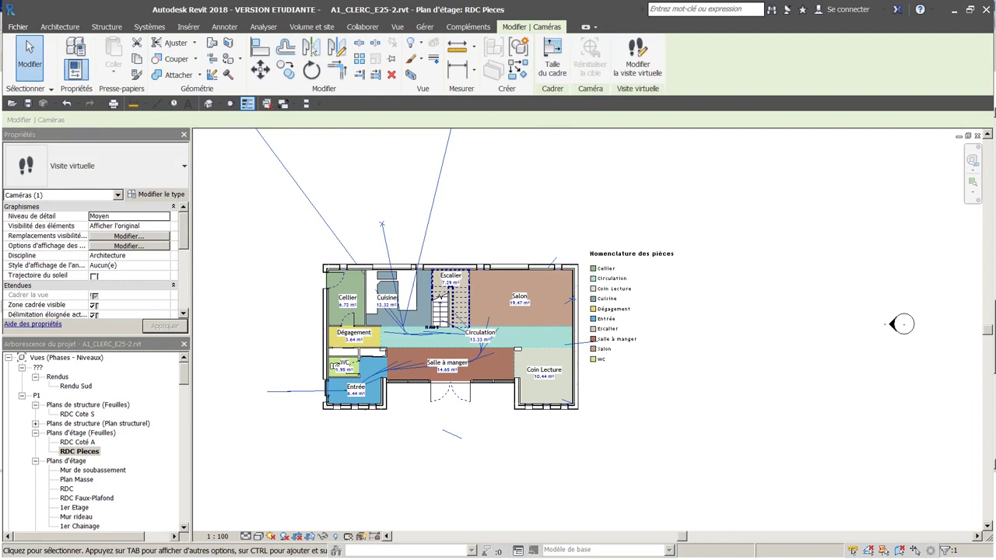
Step: Edit the walkthrough, return the camera to its first key frame, and briefly preview the playback in the plan
{"action": "left_click", "coordinate": [646, 67]}
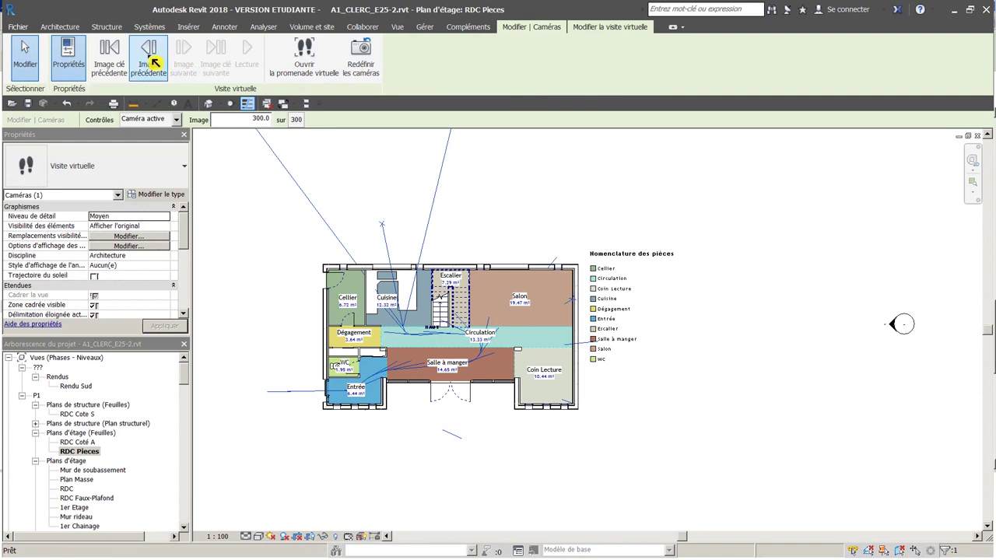
{"action": "left_click", "coordinate": [118, 68]}
{"action": "left_click", "coordinate": [117, 67]}
{"action": "left_click", "coordinate": [118, 68]}
{"action": "left_click", "coordinate": [117, 68]}
{"action": "left_click", "coordinate": [118, 68]}
{"action": "left_click", "coordinate": [117, 67]}
{"action": "left_click", "coordinate": [118, 68]}
{"action": "left_click", "coordinate": [116, 68]}
{"action": "left_click", "coordinate": [116, 68]}
{"action": "left_click", "coordinate": [115, 67]}
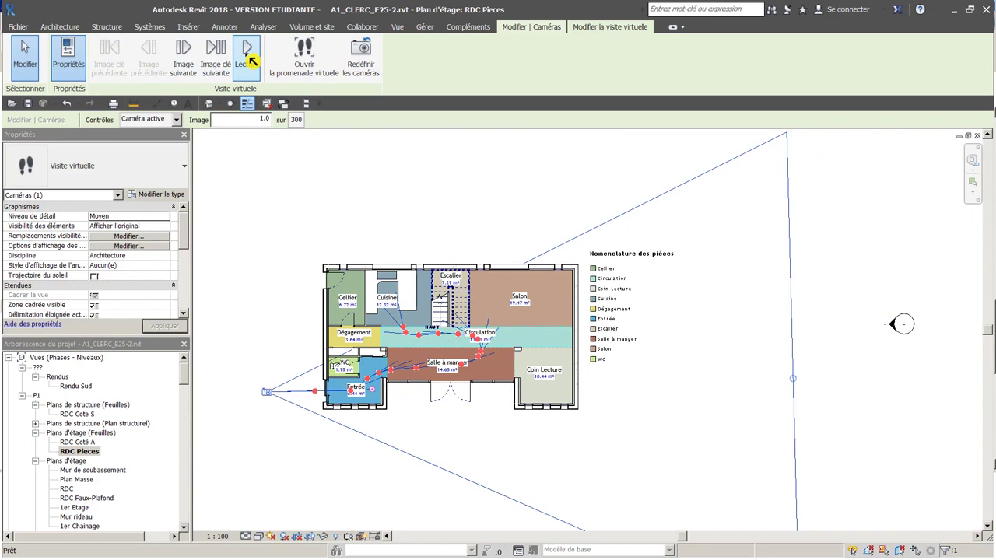
{"action": "left_click", "coordinate": [249, 58]}
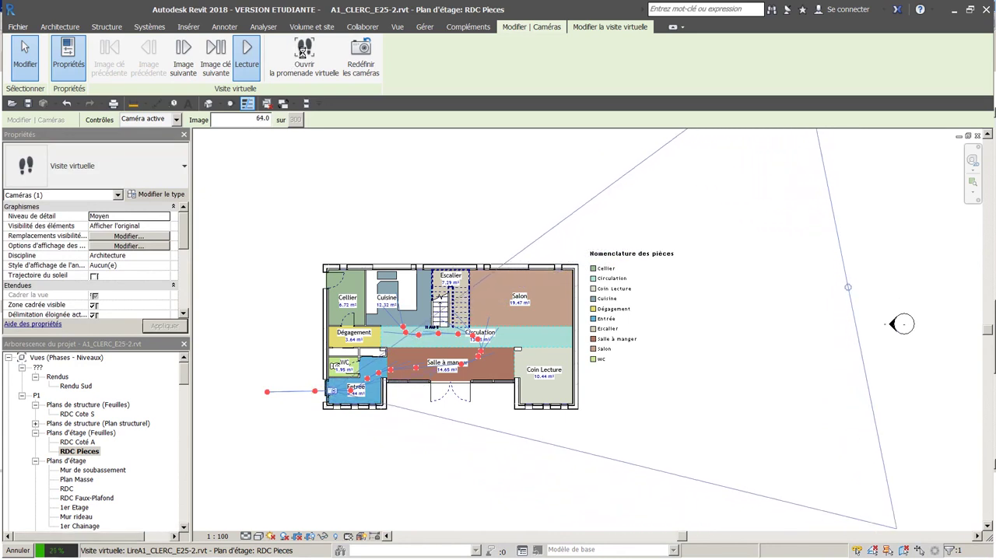
{"action": "key", "text": "Escape"}
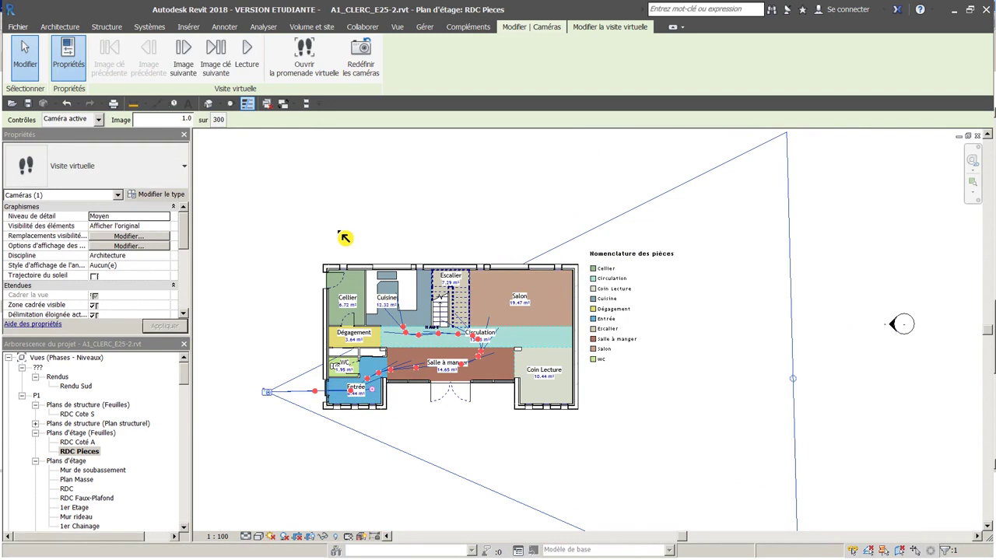
Step: Open the walkthrough's perspective view and set its visual style to Ombré
{"action": "left_click", "coordinate": [310, 67]}
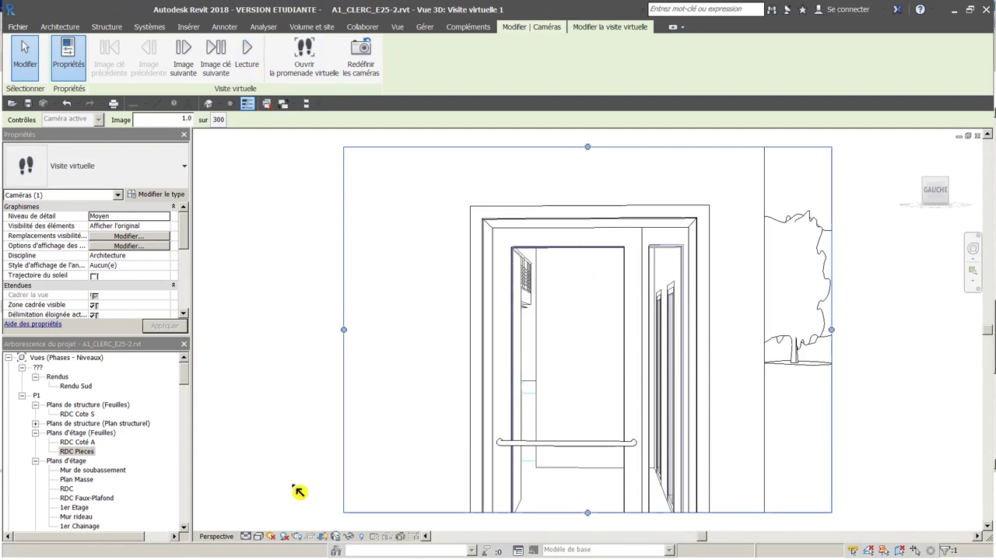
{"action": "left_click", "coordinate": [258, 536]}
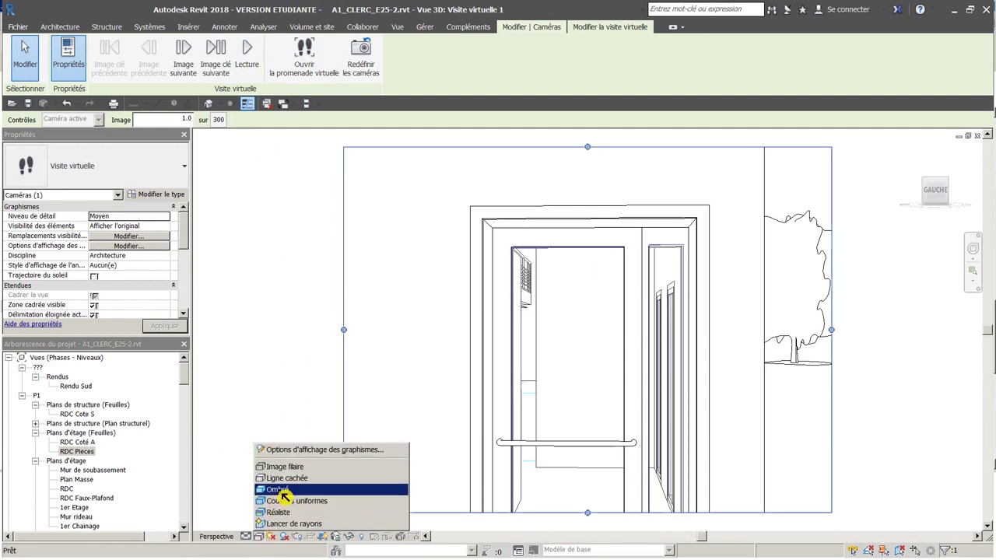
{"action": "left_click", "coordinate": [280, 489]}
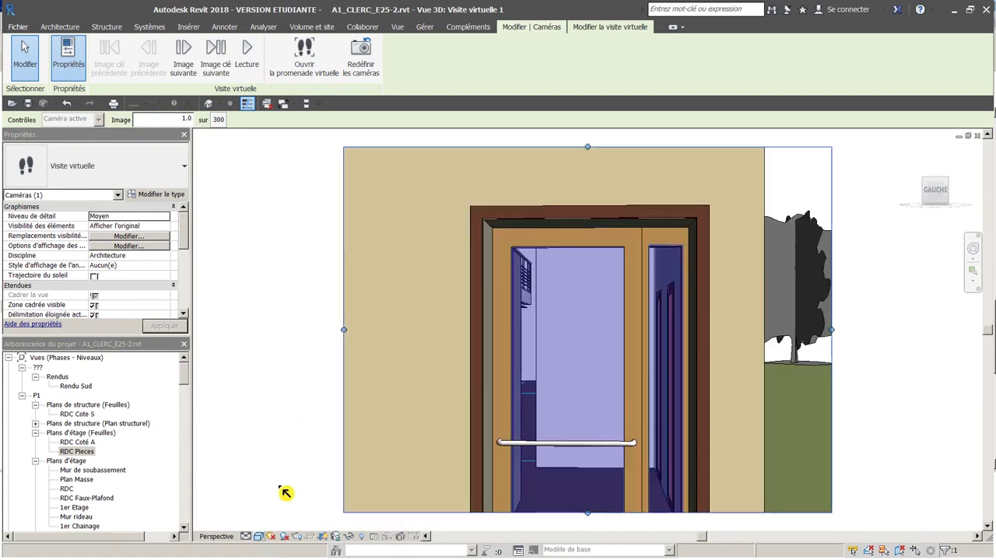
Step: Play the whole walkthrough in the shaded perspective view and save the project
{"action": "left_click", "coordinate": [254, 63]}
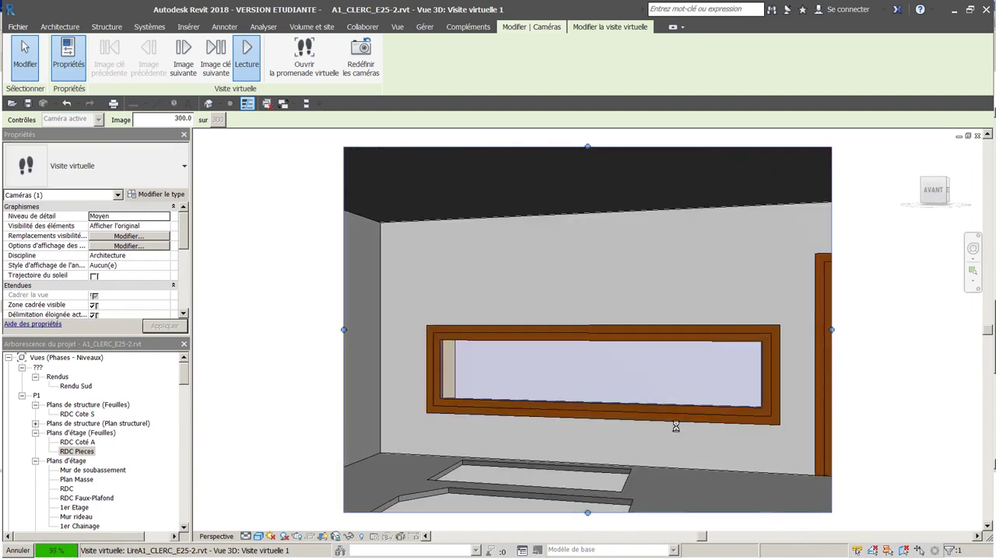
{"action": "left_click", "coordinate": [675, 428]}
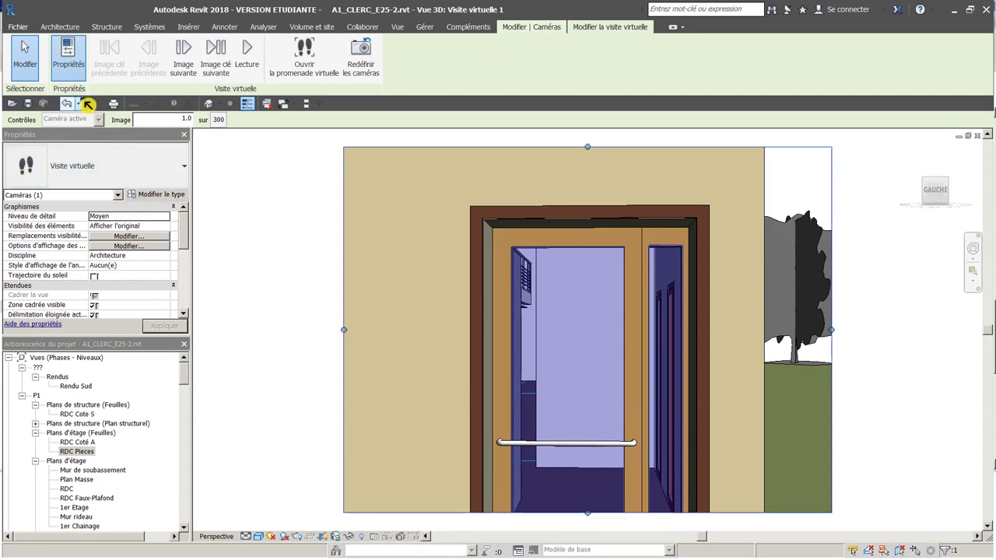
{"action": "left_click", "coordinate": [31, 105]}
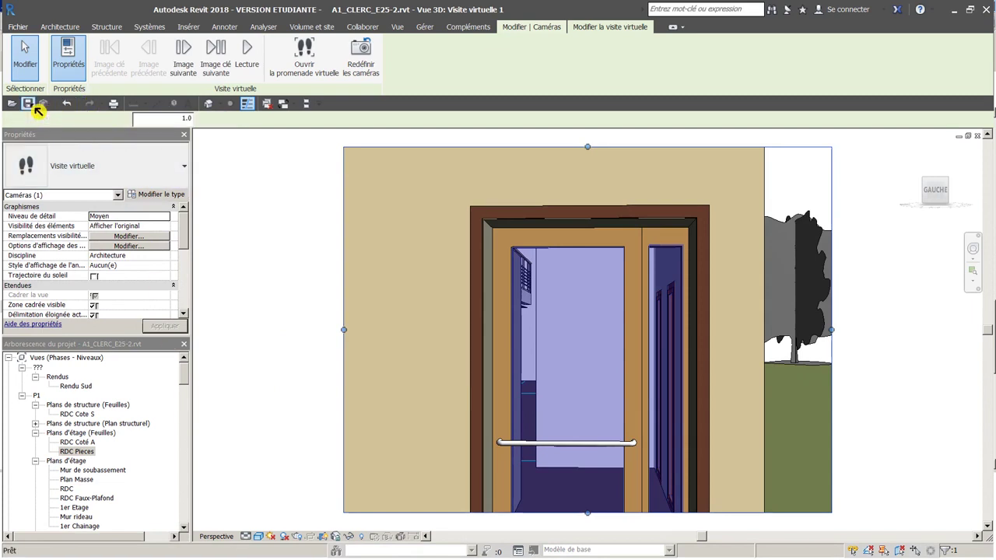